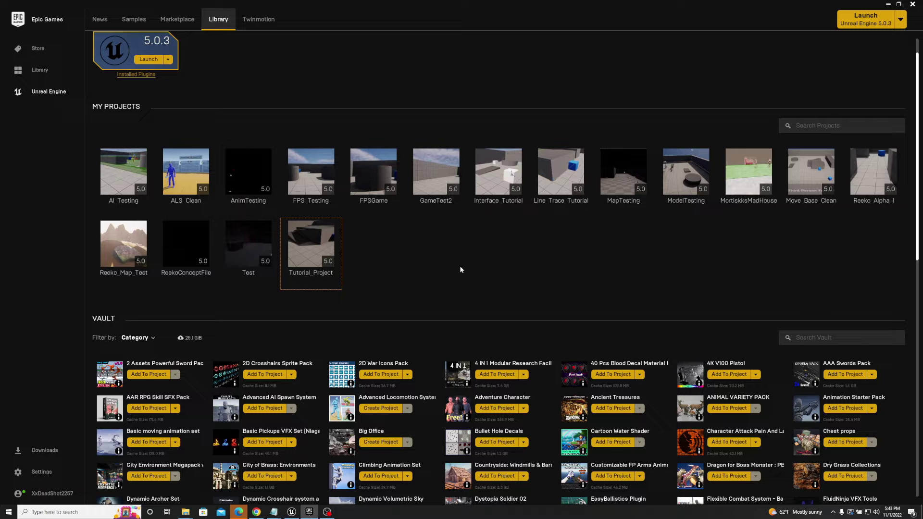
{"action": "scroll", "coordinate": [455, 279], "scroll_direction": "down", "scroll_amount": 4}
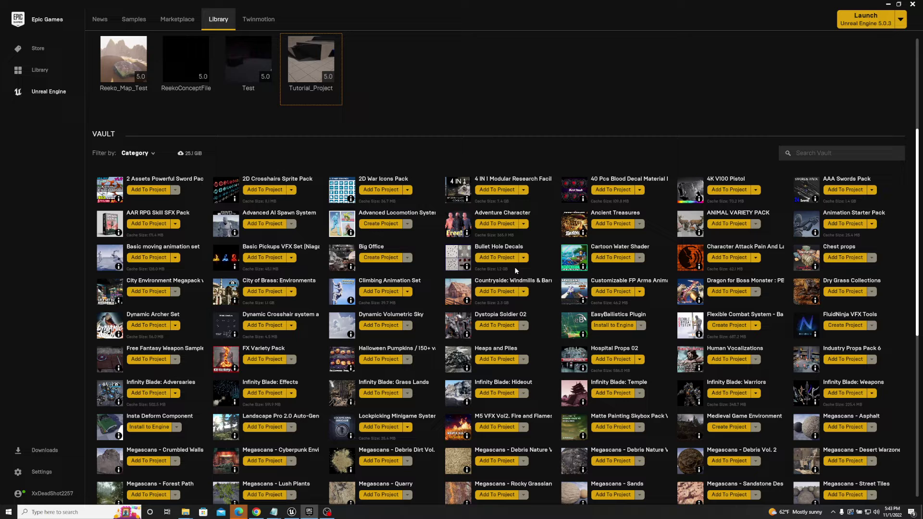
{"action": "scroll", "coordinate": [423, 260], "scroll_direction": "up", "scroll_amount": 3}
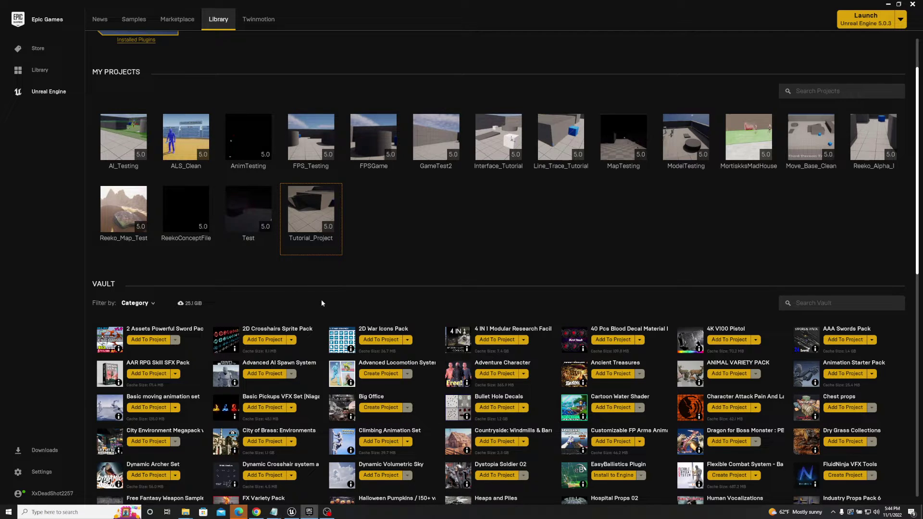
{"action": "scroll", "coordinate": [321, 299], "scroll_direction": "down", "scroll_amount": 3}
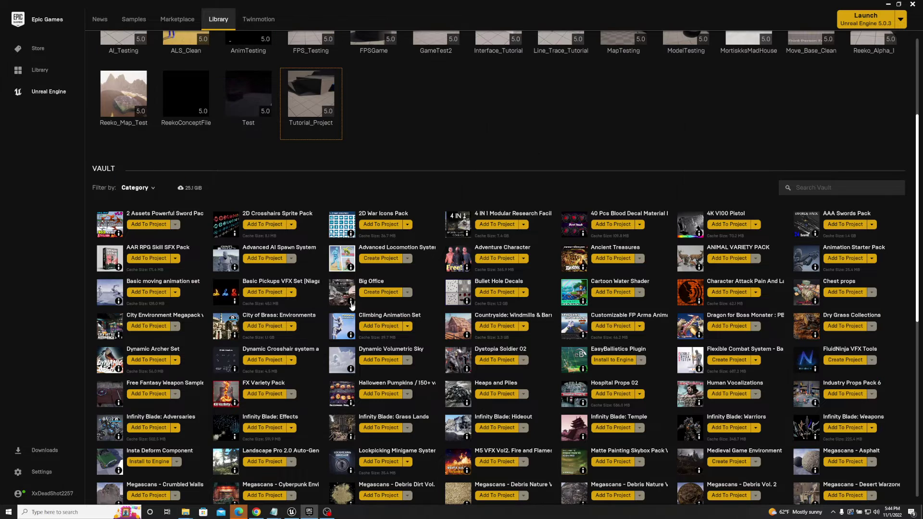
{"action": "scroll", "coordinate": [252, 116], "scroll_direction": "up", "scroll_amount": 4}
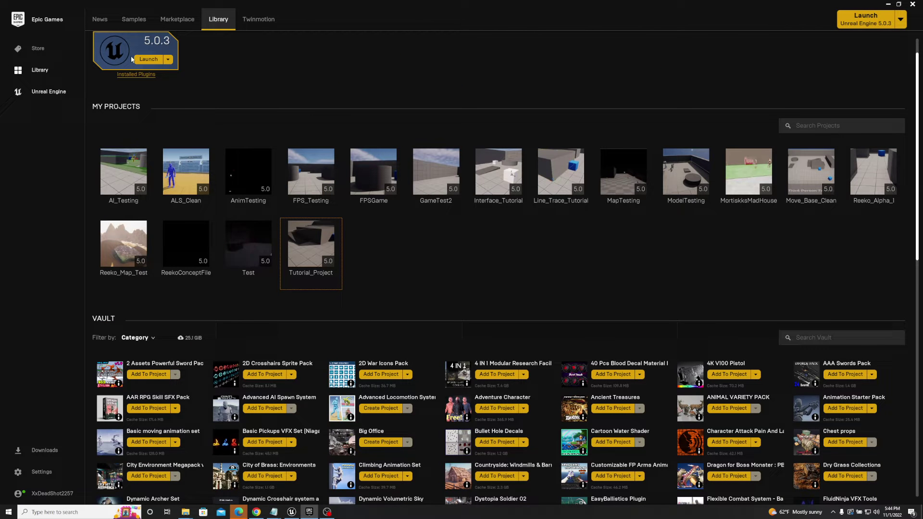
{"action": "scroll", "coordinate": [128, 126], "scroll_direction": "up", "scroll_amount": 1}
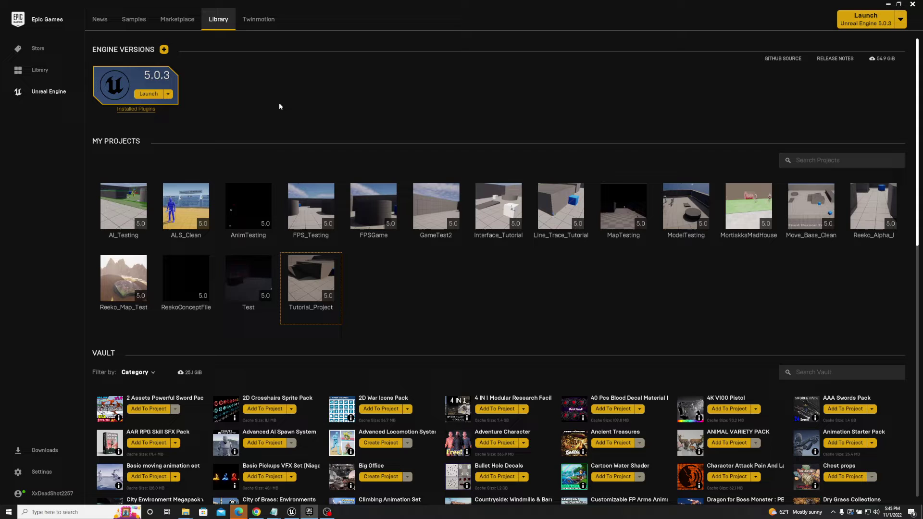
{"action": "scroll", "coordinate": [428, 298], "scroll_direction": "down", "scroll_amount": 1}
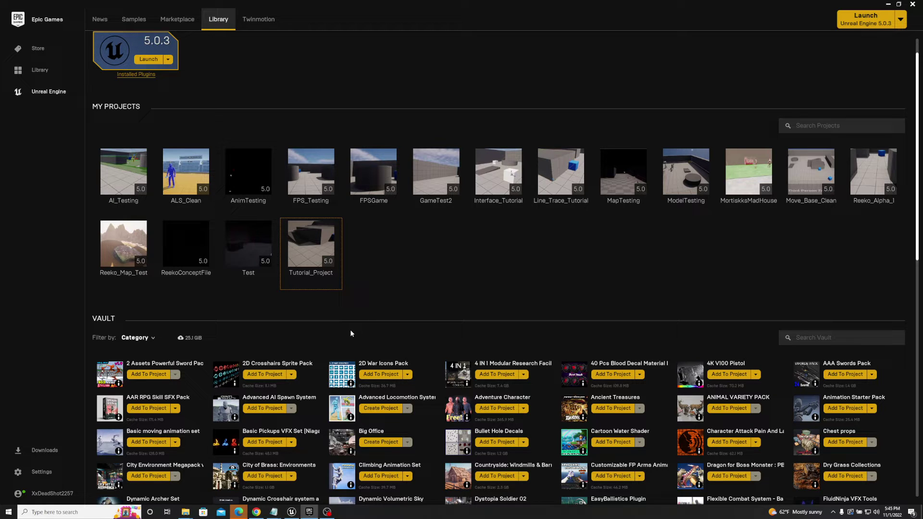
{"action": "scroll", "coordinate": [428, 340], "scroll_direction": "down", "scroll_amount": 1}
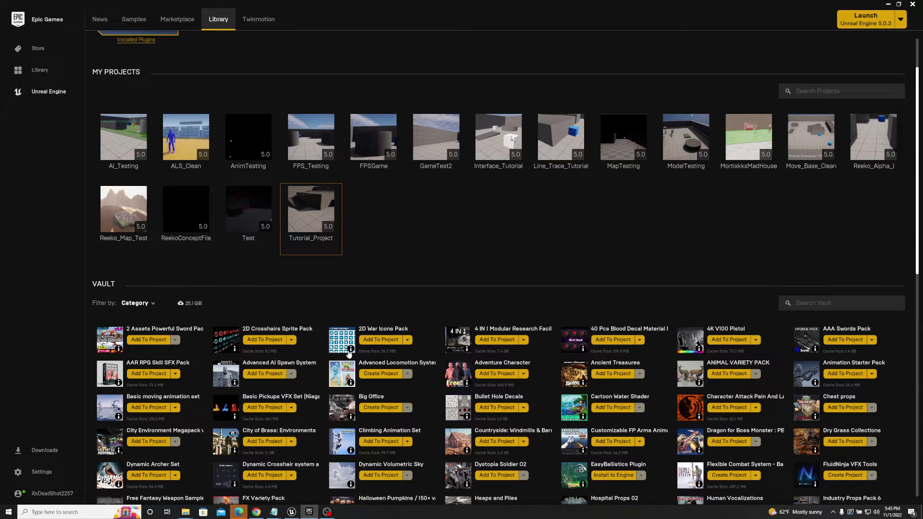
{"action": "mouse_move", "coordinate": [350, 351]}
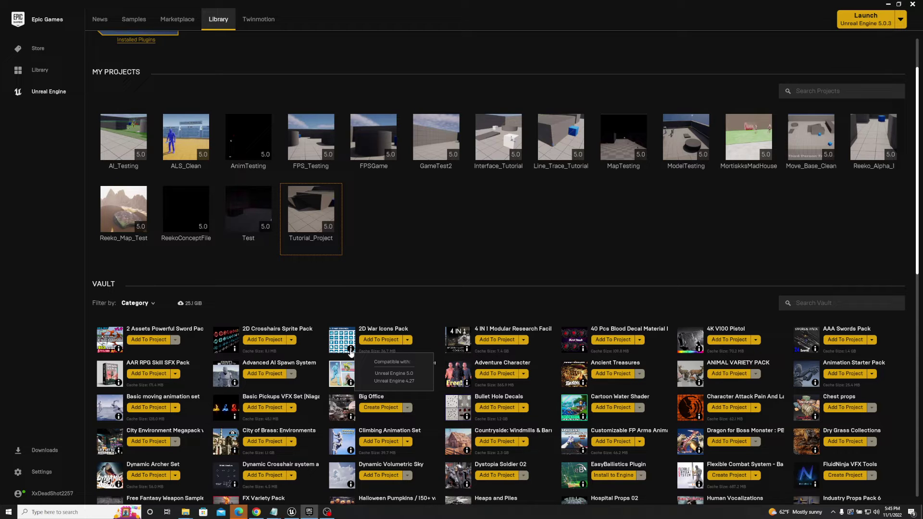
{"action": "mouse_move", "coordinate": [468, 348]}
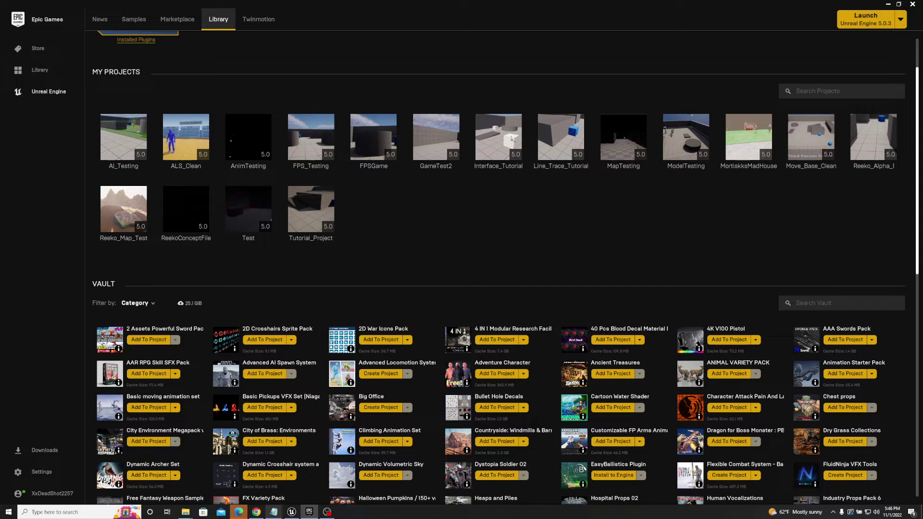
Return to the Tutorial_Project editor, orbit the arena, and expand Content to list its 13 subfolders
{"action": "left_click", "coordinate": [292, 513]}
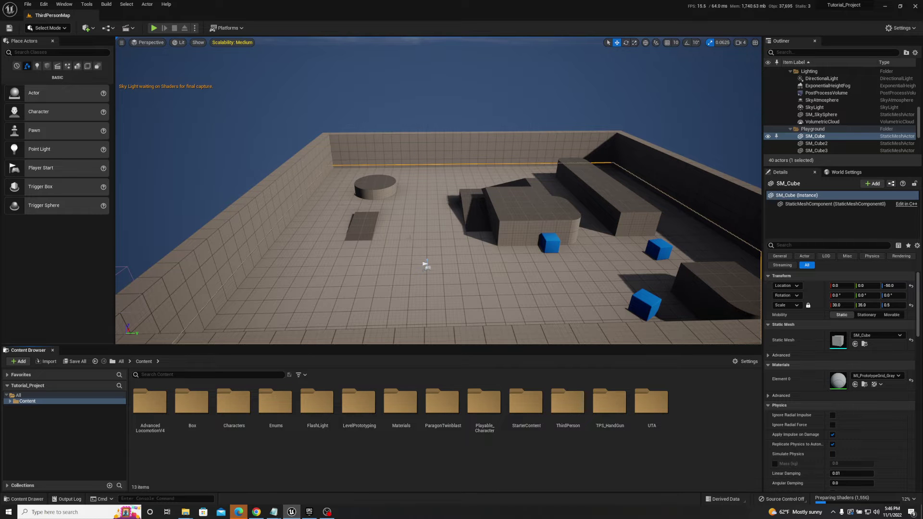
{"action": "right_click_drag", "start_coordinate": [426, 264], "coordinate": [414, 298]}
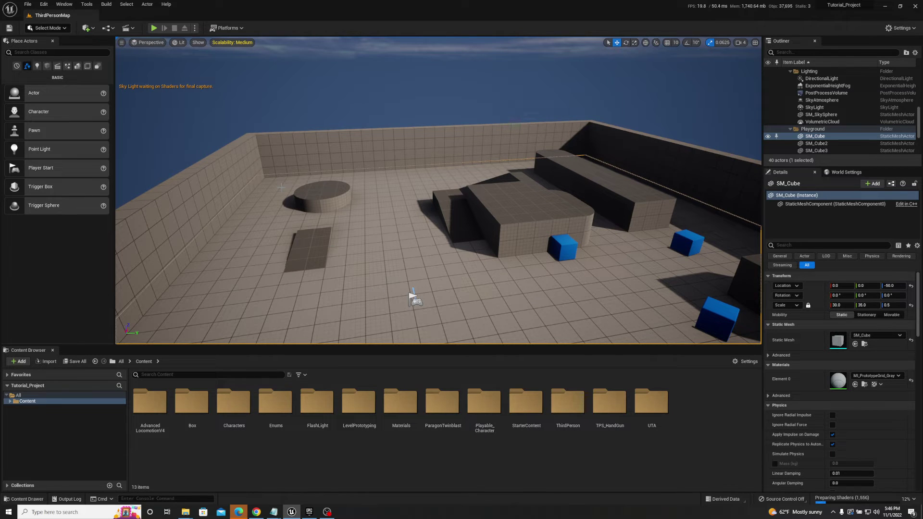
{"action": "left_click", "coordinate": [10, 401]}
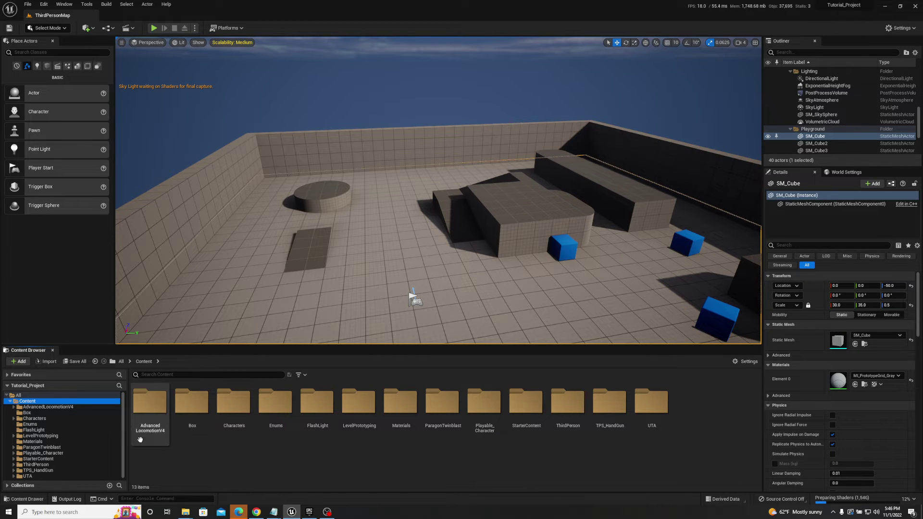
{"action": "left_click", "coordinate": [200, 476]}
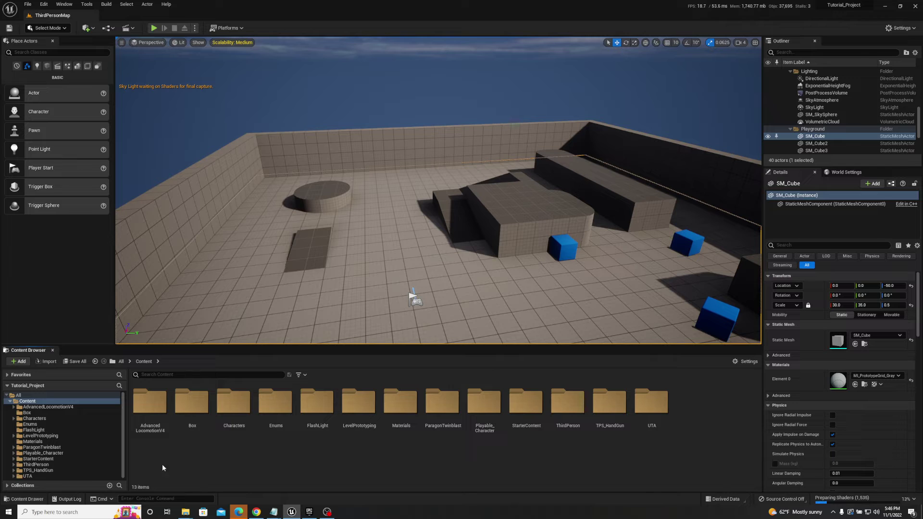
Browse from TPS_HandGun into ParagonTwinblast > Characters > Heroes > TwinBlast
{"action": "left_click", "coordinate": [36, 470]}
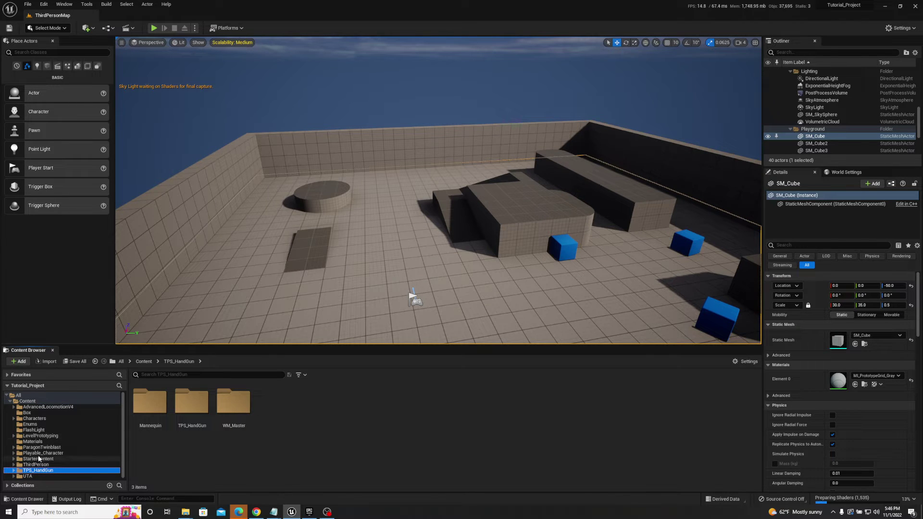
{"action": "left_click", "coordinate": [39, 447]}
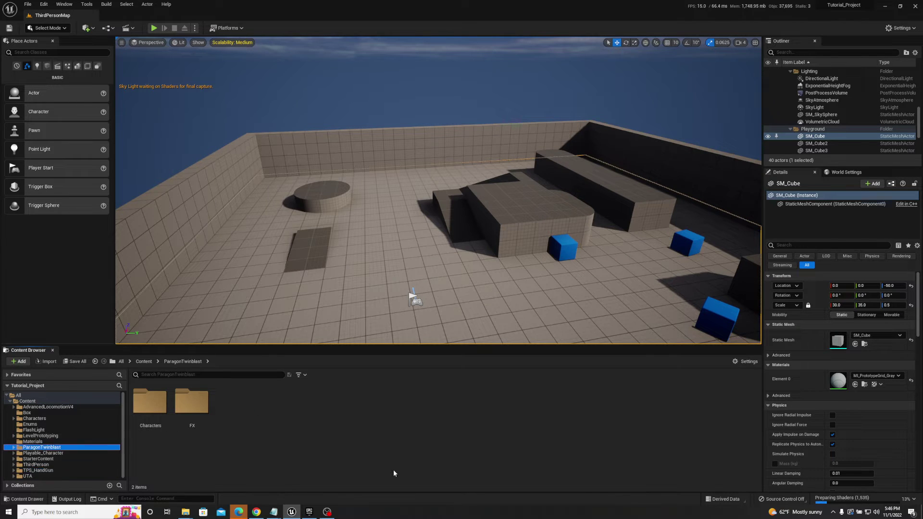
{"action": "double_click", "coordinate": [165, 409]}
{"action": "double_click", "coordinate": [177, 408]}
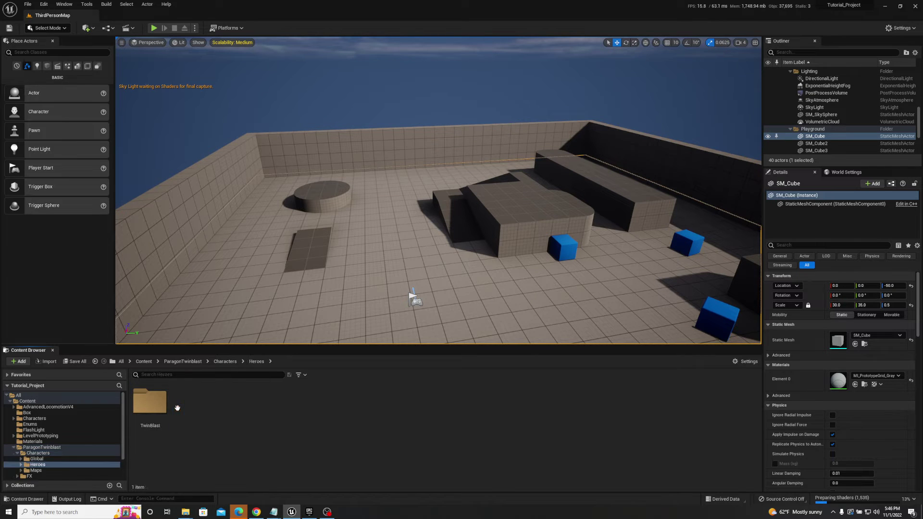
{"action": "double_click", "coordinate": [150, 403]}
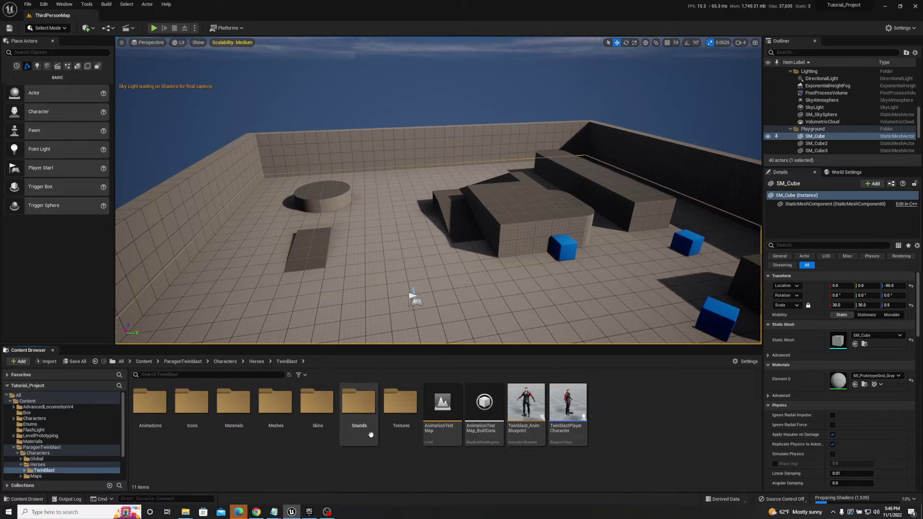
Open the Meshes folder and inspect its nine TwinBlast assets, including mesh, skeleton and physics asset
{"action": "left_click", "coordinate": [275, 412]}
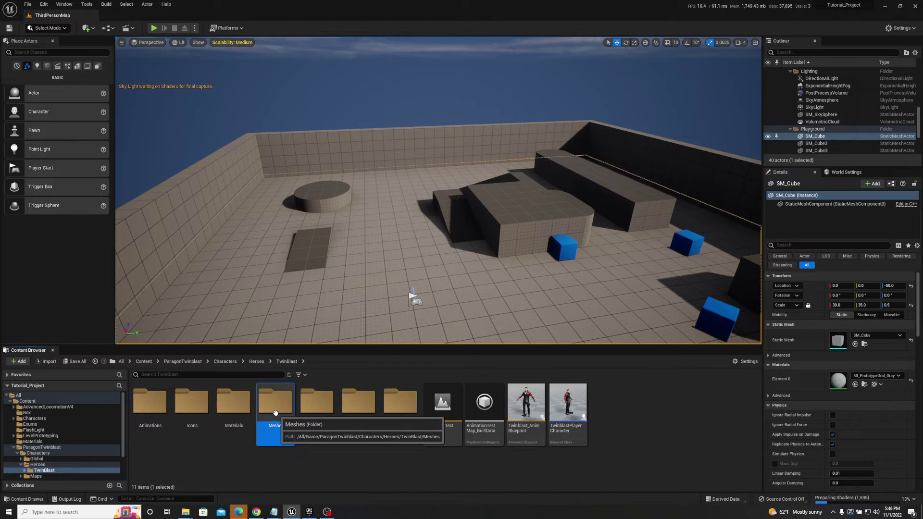
{"action": "double_click", "coordinate": [275, 413]}
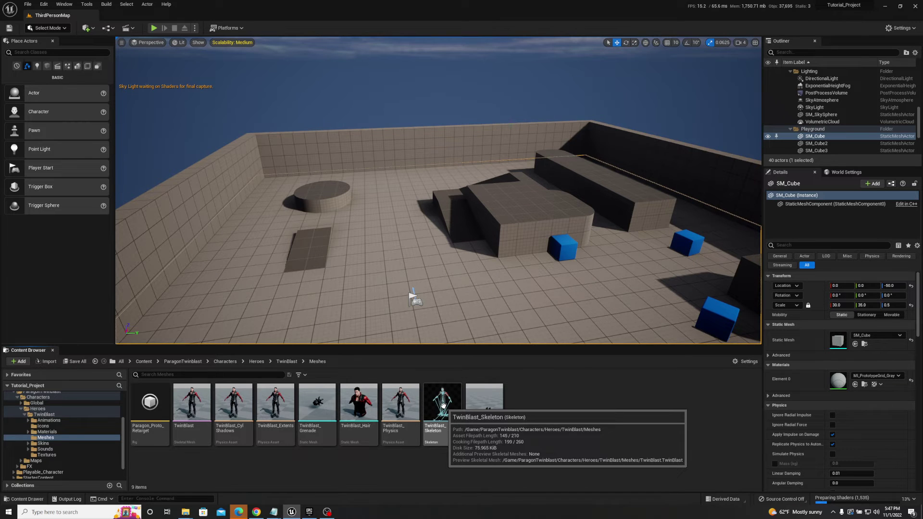
{"action": "mouse_move", "coordinate": [240, 425]}
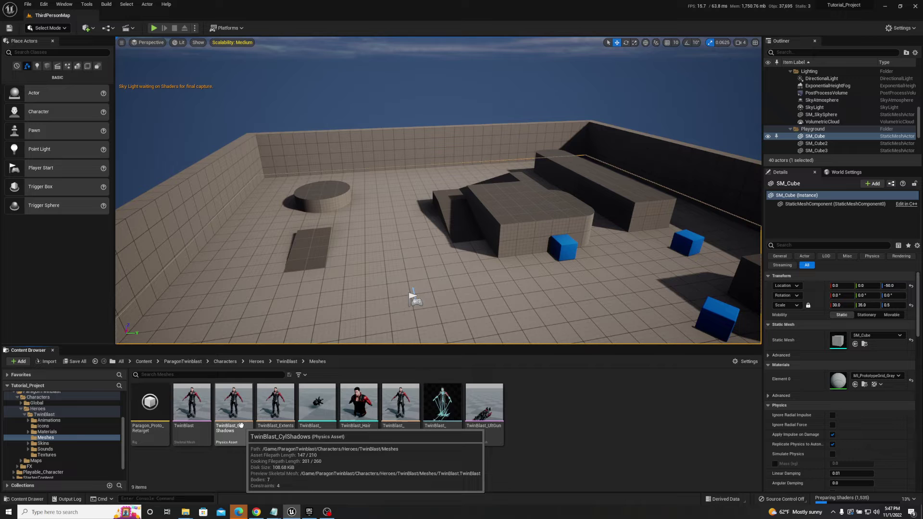
{"action": "mouse_move", "coordinate": [190, 418]}
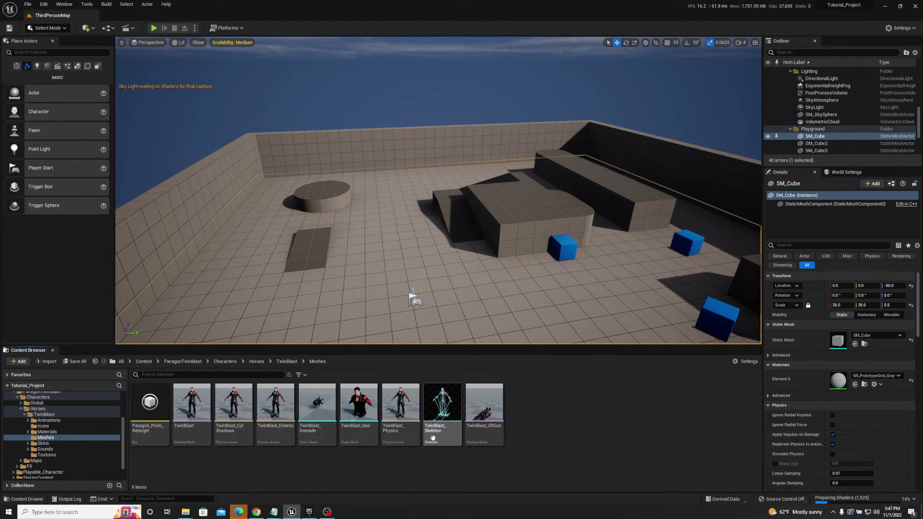
{"action": "mouse_move", "coordinate": [438, 405]}
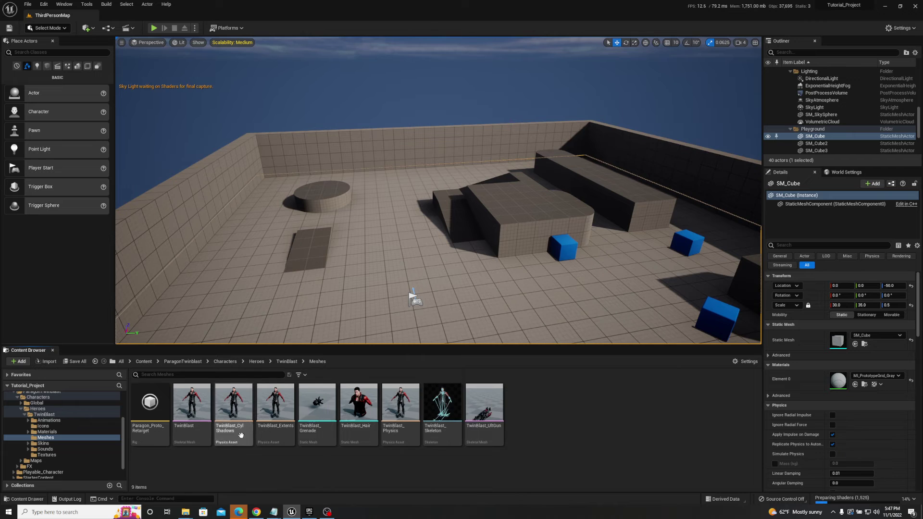
{"action": "mouse_move", "coordinate": [305, 424]}
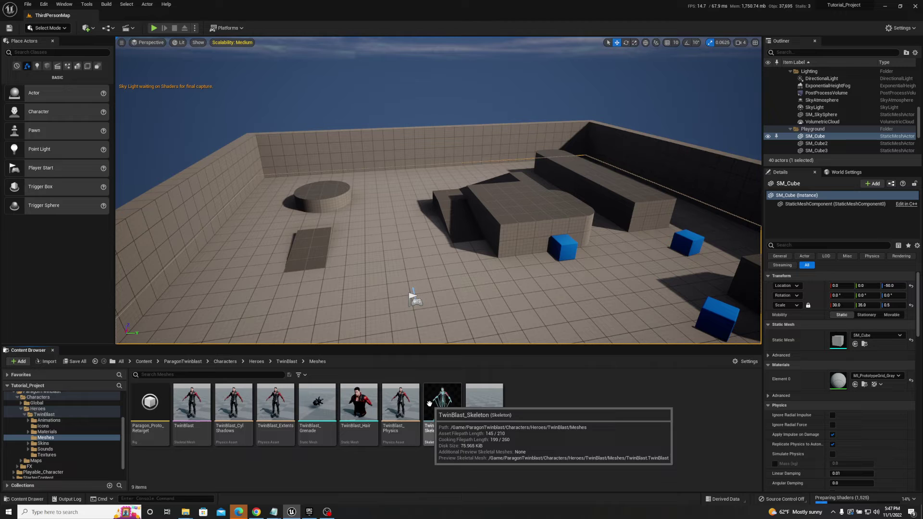
{"action": "mouse_move", "coordinate": [396, 417]}
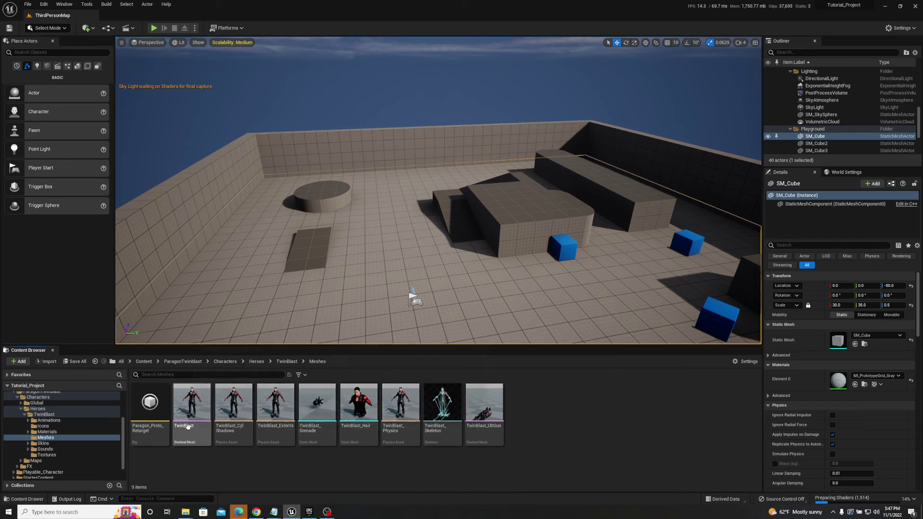
Open the TwinBlast skeletal mesh and scroll through its 13 material slots in Asset Details
{"action": "left_click", "coordinate": [191, 410]}
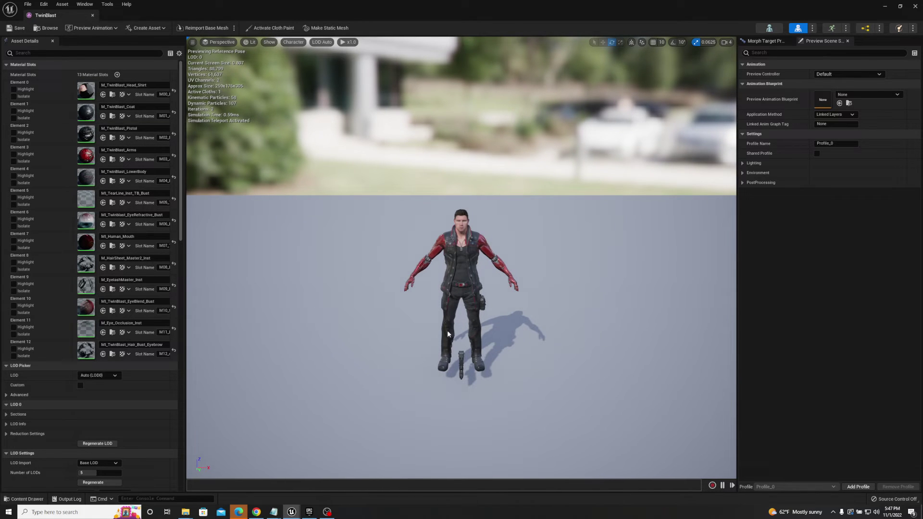
{"action": "scroll", "coordinate": [72, 303], "scroll_direction": "down", "scroll_amount": 1}
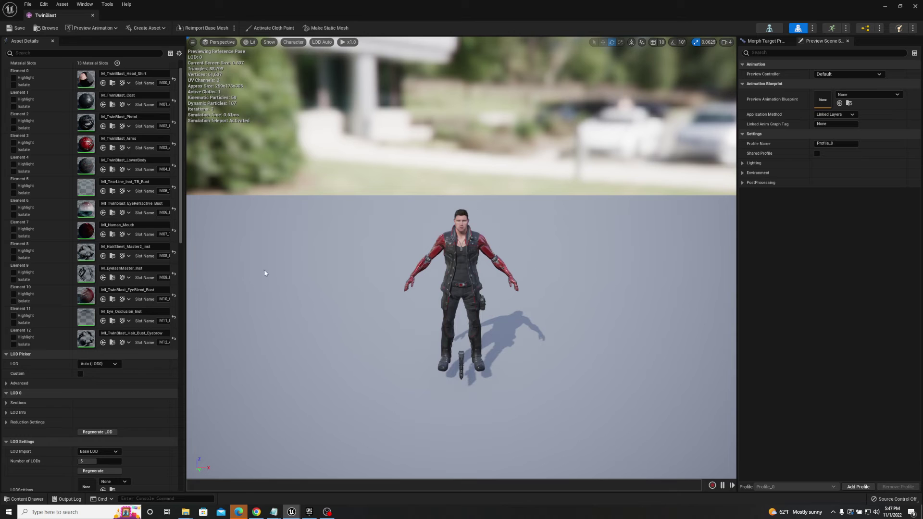
{"action": "scroll", "coordinate": [96, 282], "scroll_direction": "down", "scroll_amount": 3}
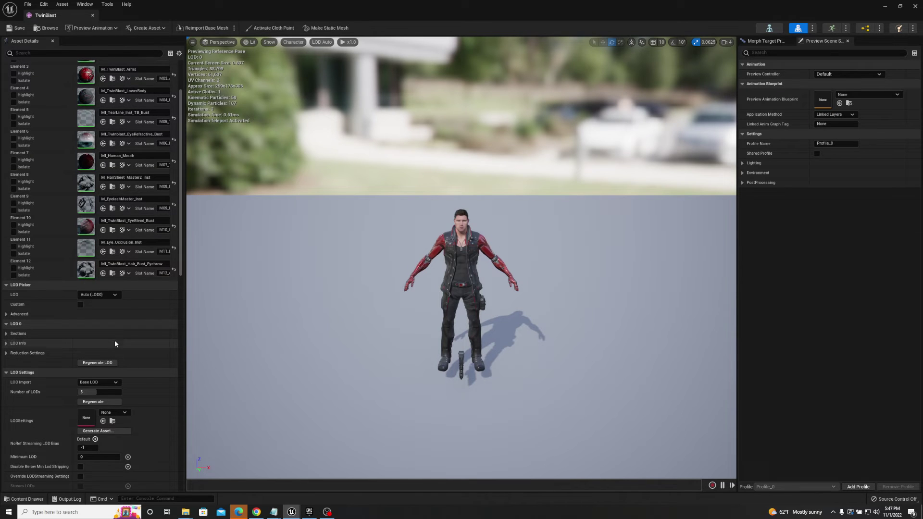
{"action": "scroll", "coordinate": [81, 385], "scroll_direction": "down", "scroll_amount": 2}
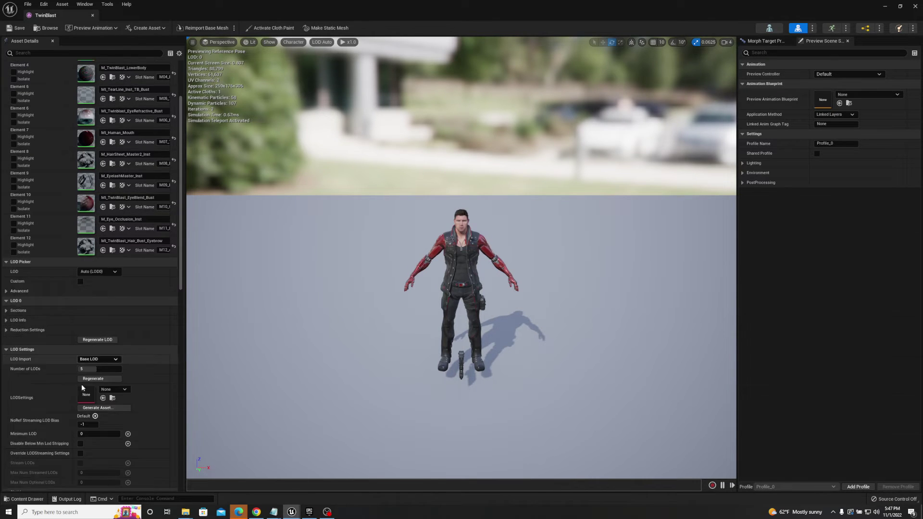
{"action": "scroll", "coordinate": [91, 388], "scroll_direction": "down", "scroll_amount": 5}
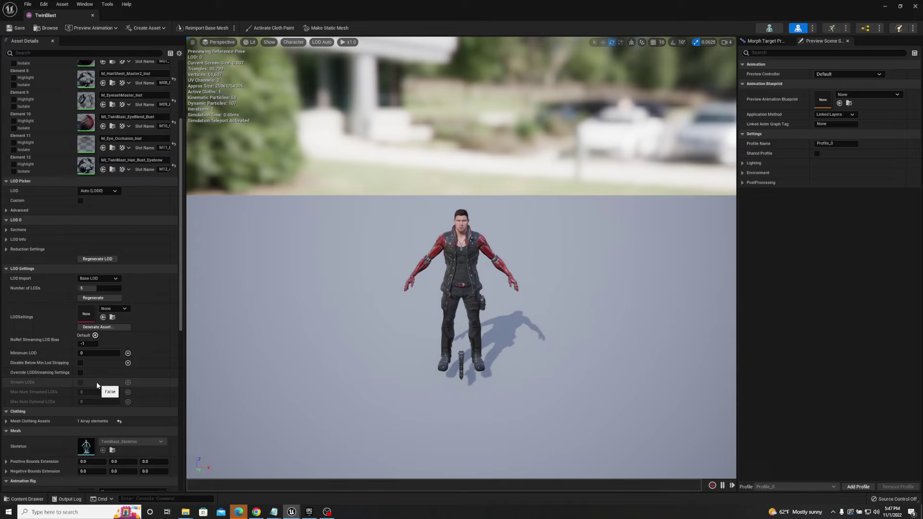
{"action": "scroll", "coordinate": [97, 385], "scroll_direction": "down", "scroll_amount": 3}
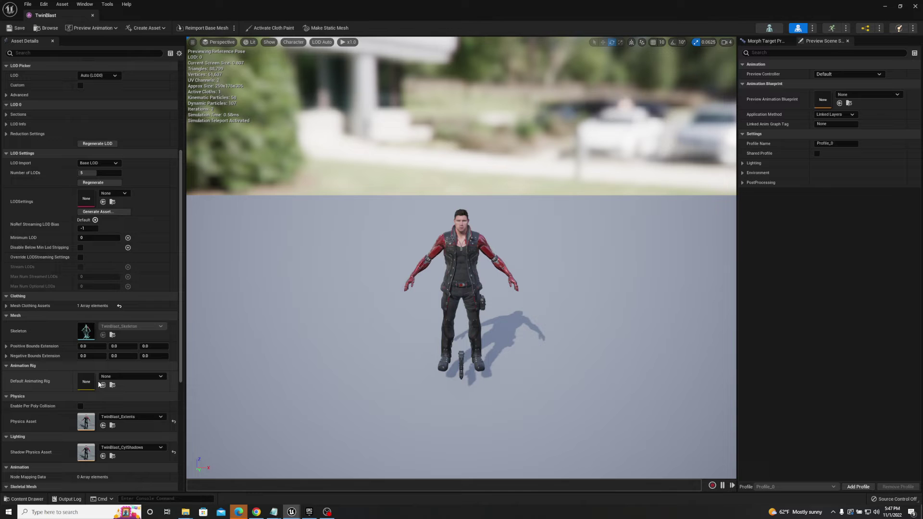
{"action": "scroll", "coordinate": [99, 382], "scroll_direction": "down", "scroll_amount": 8}
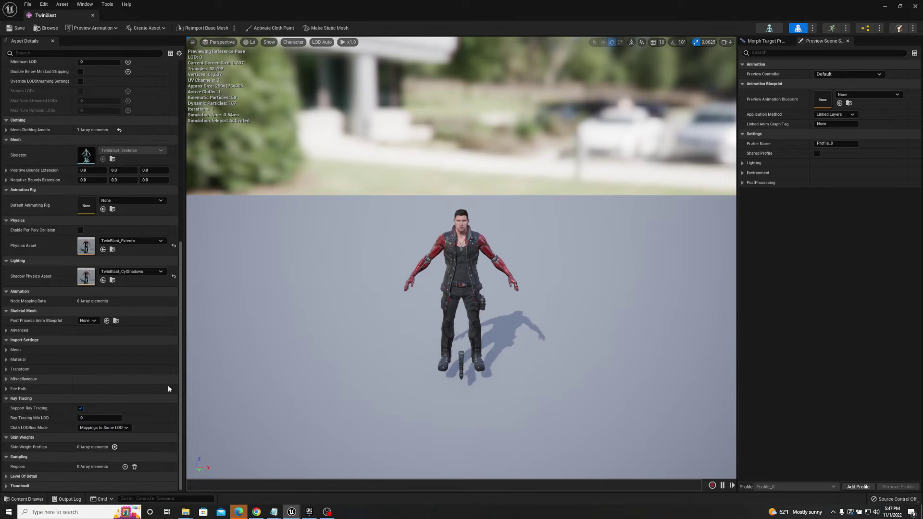
{"action": "left_click_drag", "start_coordinate": [182, 392], "coordinate": [296, 210]}
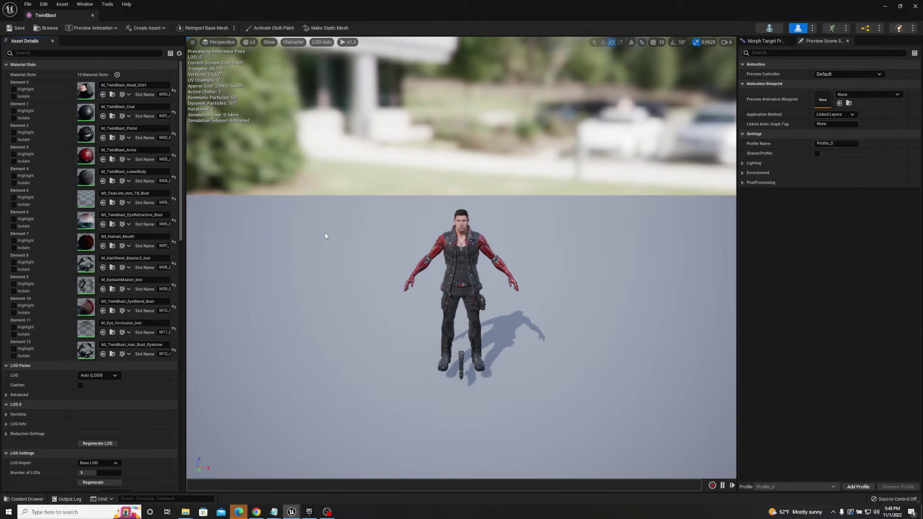
Close the TwinBlast mesh editor to return to ThirdPersonMap
{"action": "left_click", "coordinate": [93, 16]}
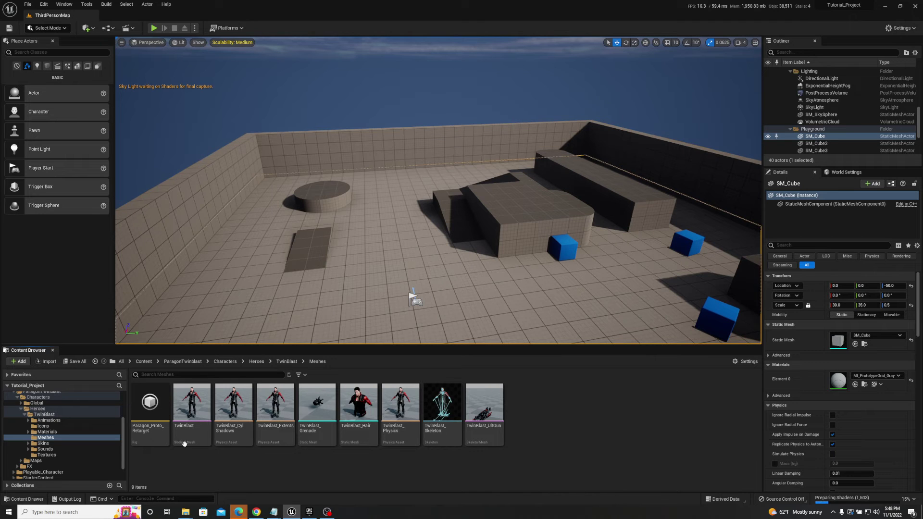
Navigate back up to ParagonTwinblast, showing only its Characters and FX subfolders
{"action": "left_click", "coordinate": [38, 397]}
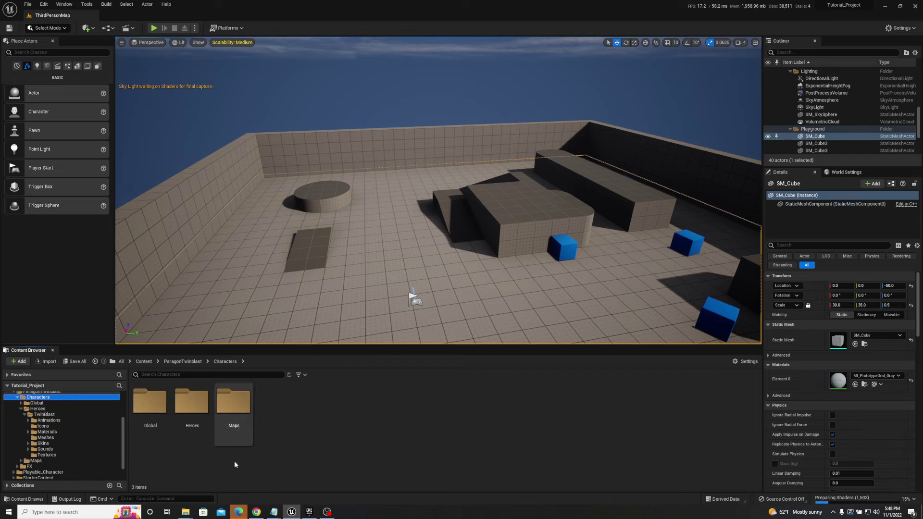
{"action": "double_click", "coordinate": [192, 401]}
{"action": "double_click", "coordinate": [155, 403]}
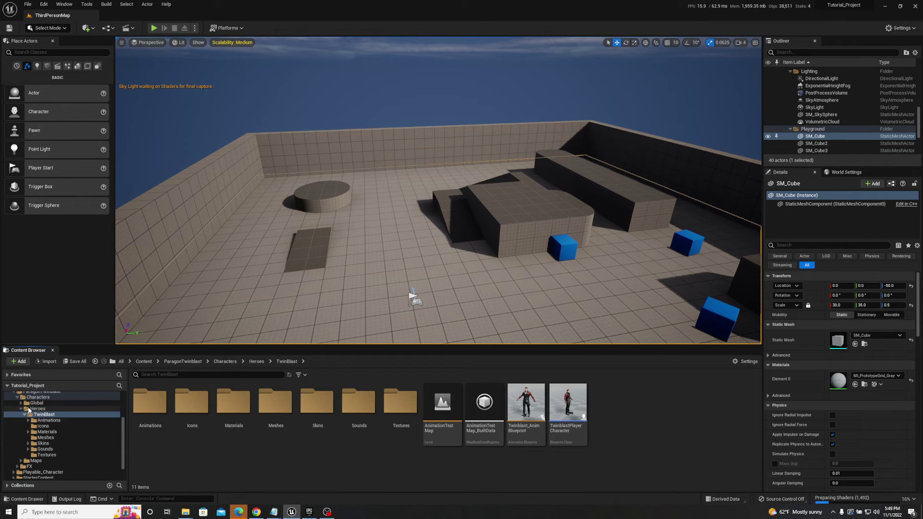
{"action": "left_click", "coordinate": [34, 393]}
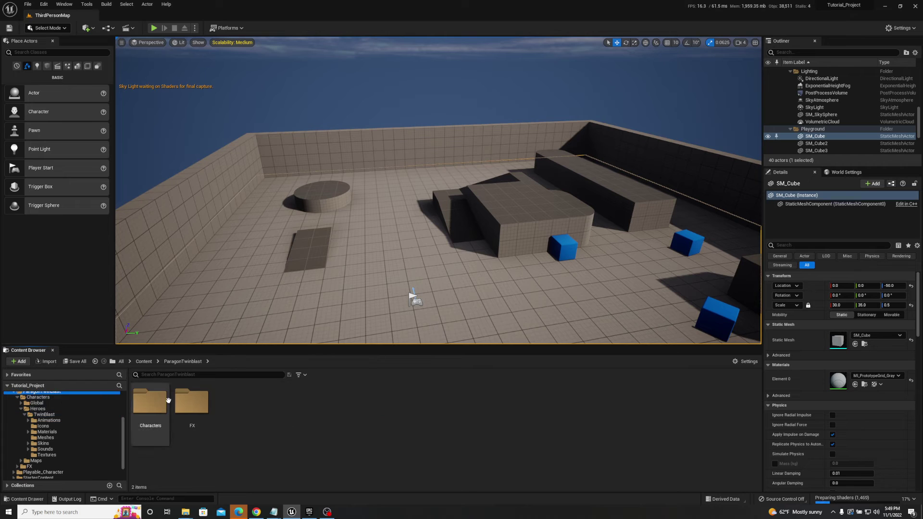
{"action": "scroll", "coordinate": [43, 413], "scroll_direction": "up", "scroll_amount": 2}
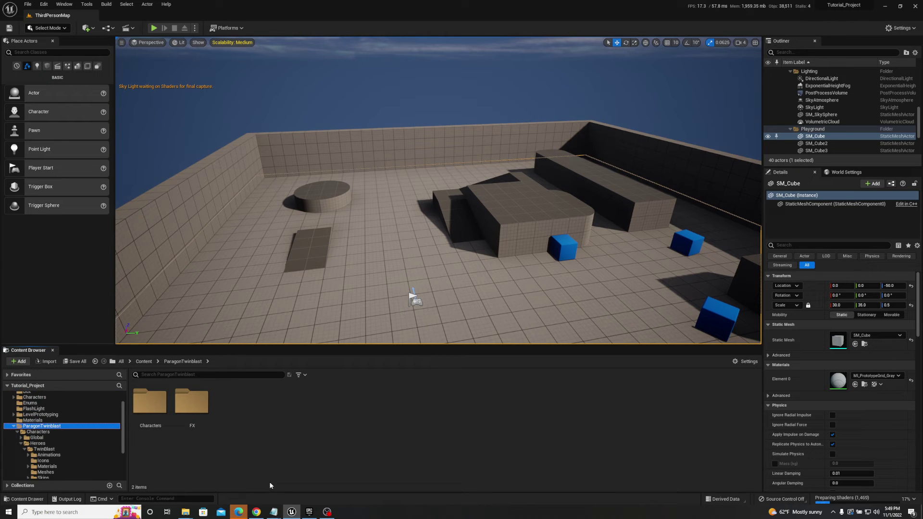
{"action": "left_click", "coordinate": [249, 469]}
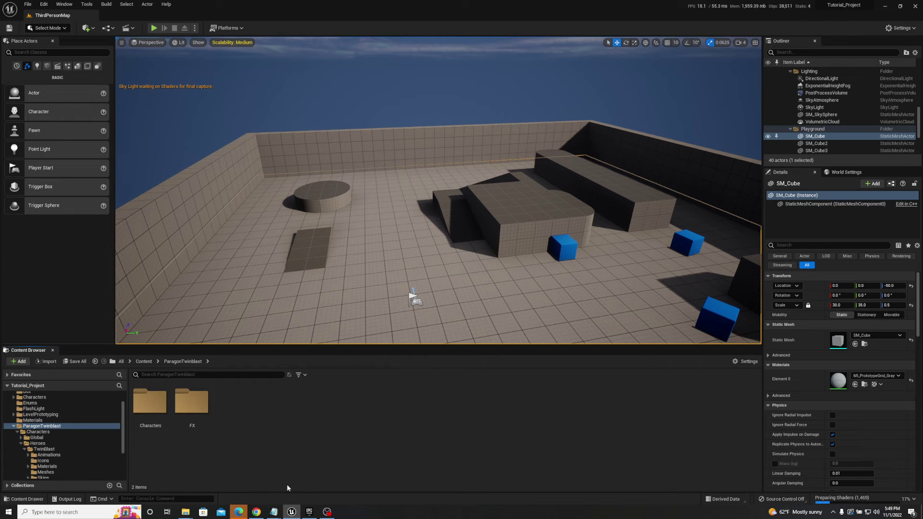
Bring the Epic Games Launcher Library forward, showing My Projects with Tutorial_Project and the Vault
{"action": "left_click", "coordinate": [308, 511]}
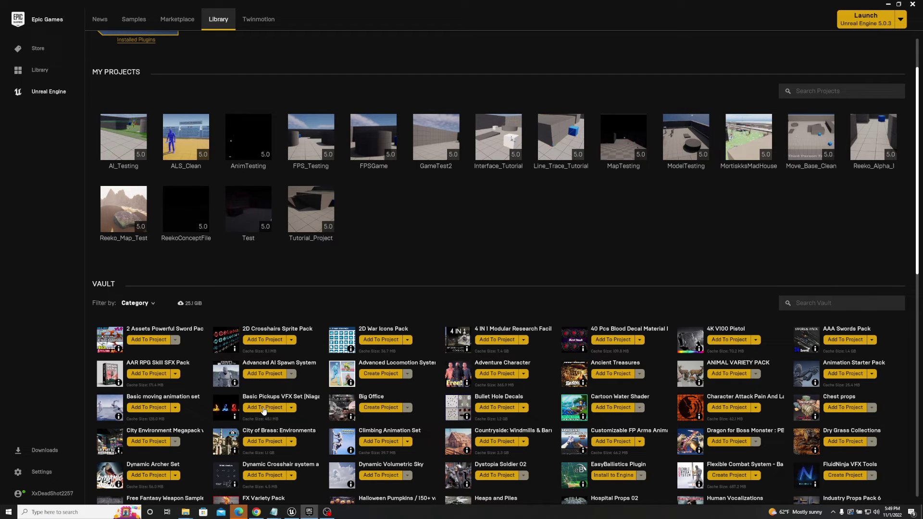
{"action": "left_click", "coordinate": [884, 4]}
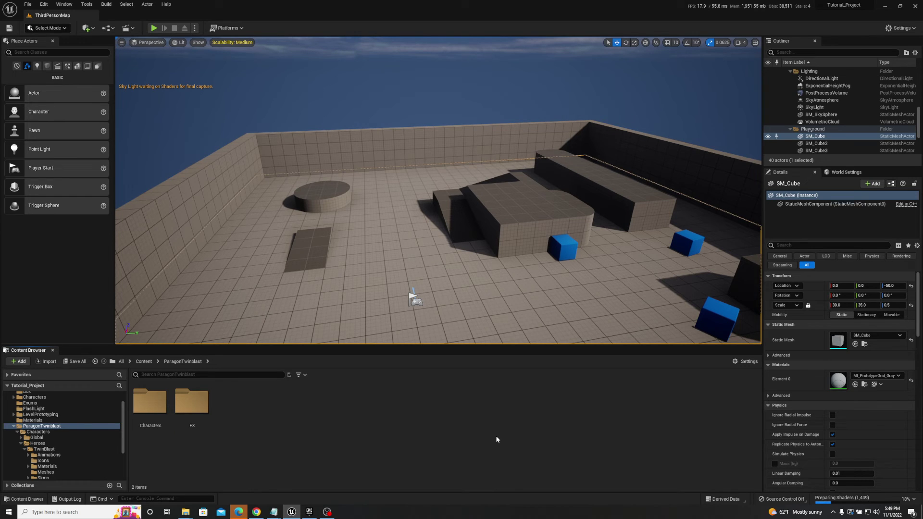
{"action": "left_click", "coordinate": [309, 511]}
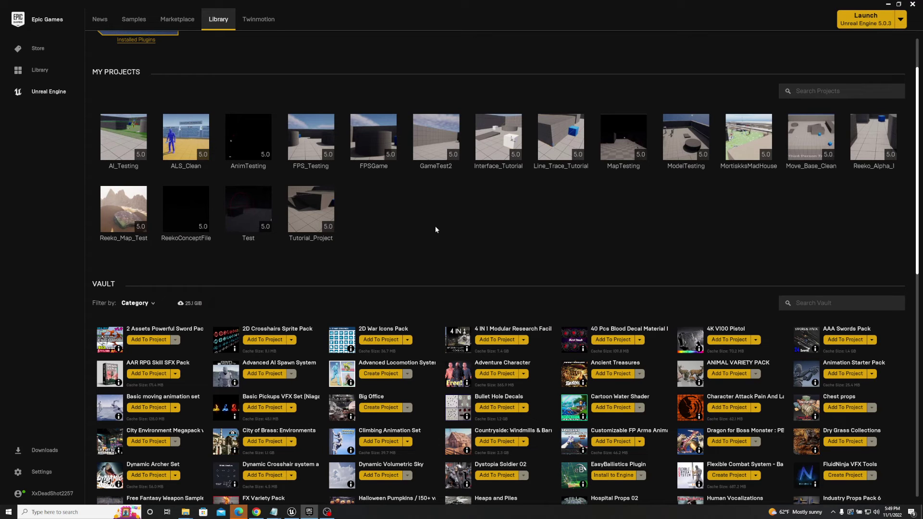
{"action": "left_click", "coordinate": [888, 4]}
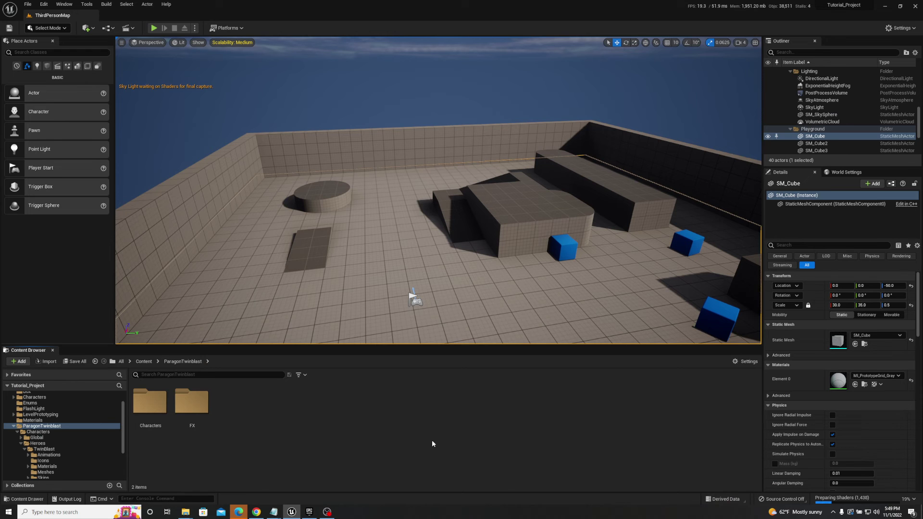
{"action": "left_click", "coordinate": [309, 511]}
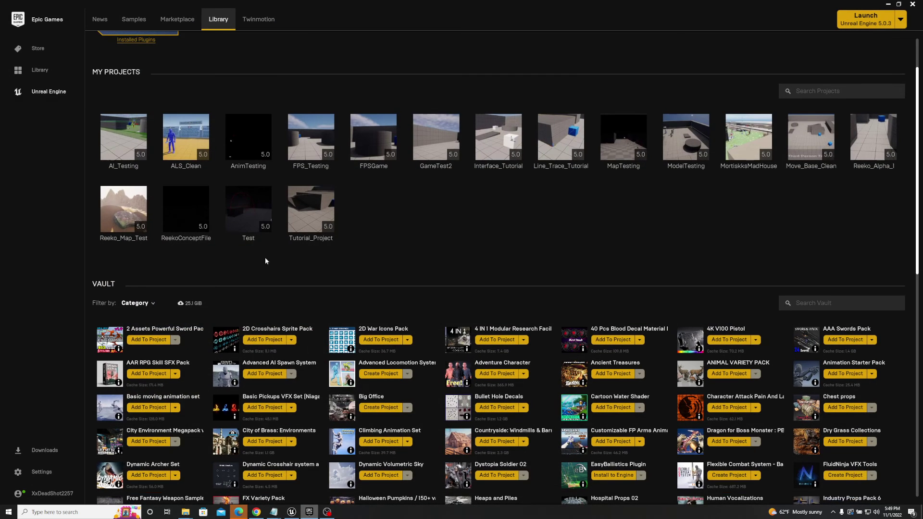
{"action": "scroll", "coordinate": [265, 261], "scroll_direction": "up", "scroll_amount": 2}
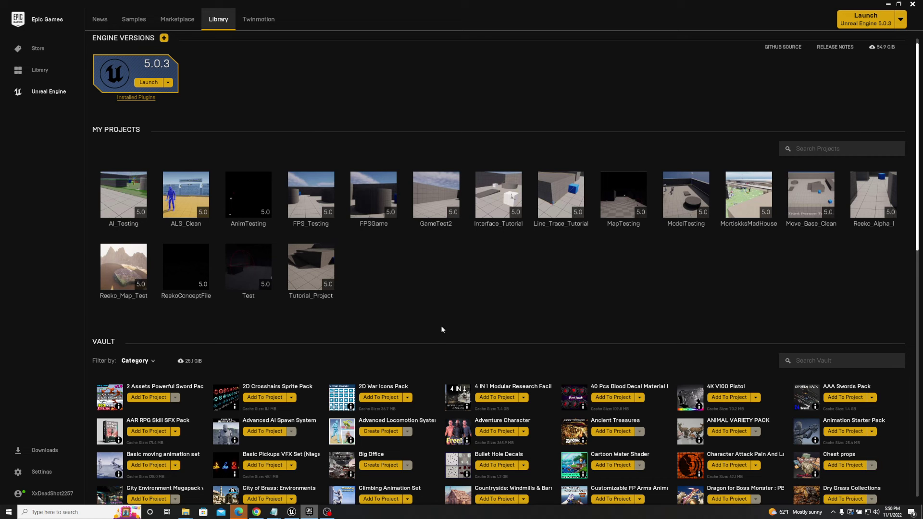
{"action": "scroll", "coordinate": [441, 329], "scroll_direction": "down", "scroll_amount": 1}
{"action": "scroll", "coordinate": [425, 335], "scroll_direction": "up", "scroll_amount": 1}
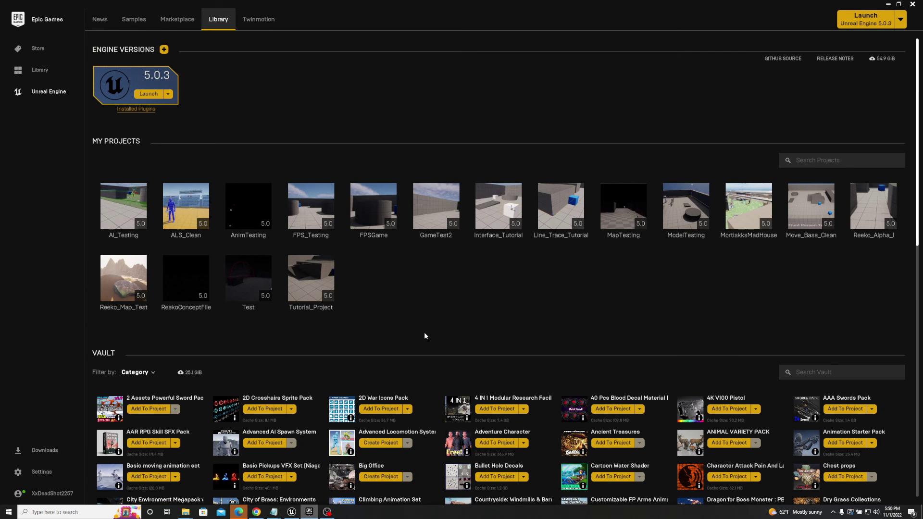